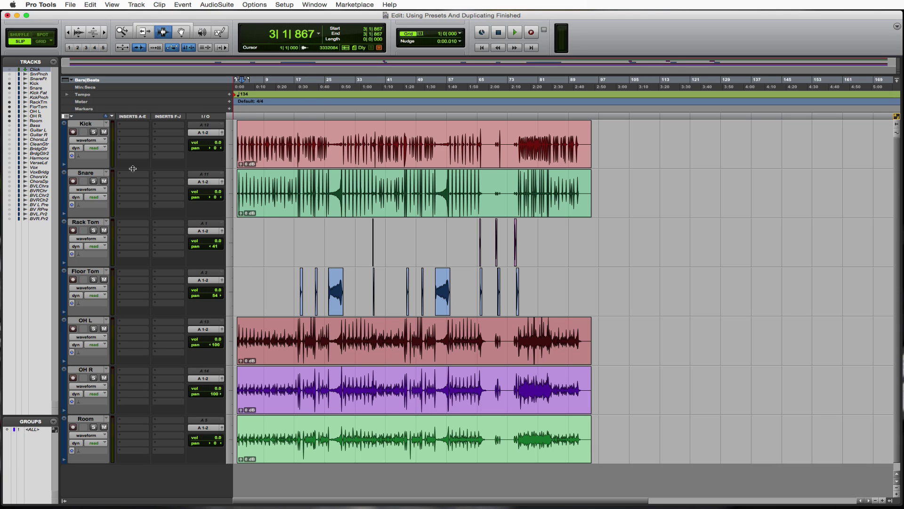
Step: Solo the Kick track and add the EQ3 7-Band (mono) plug-in to its first insert slot
click(94, 133)
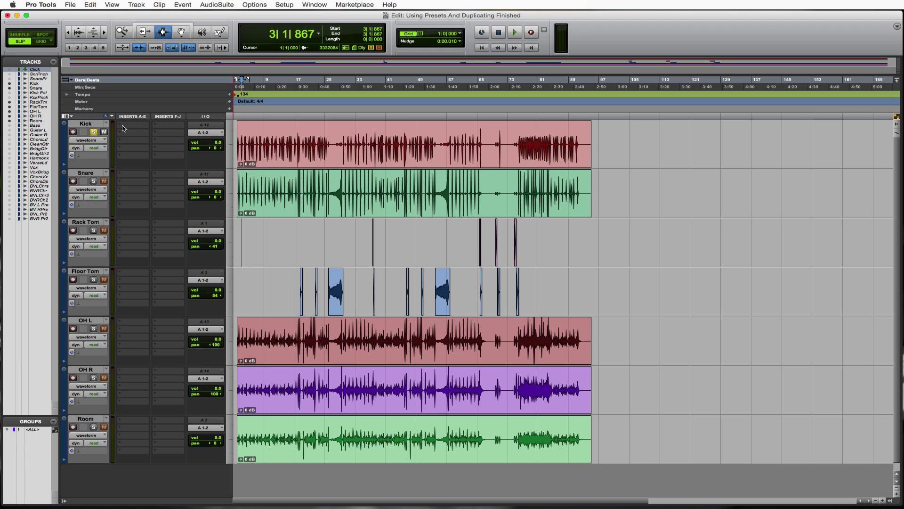
click(72, 118)
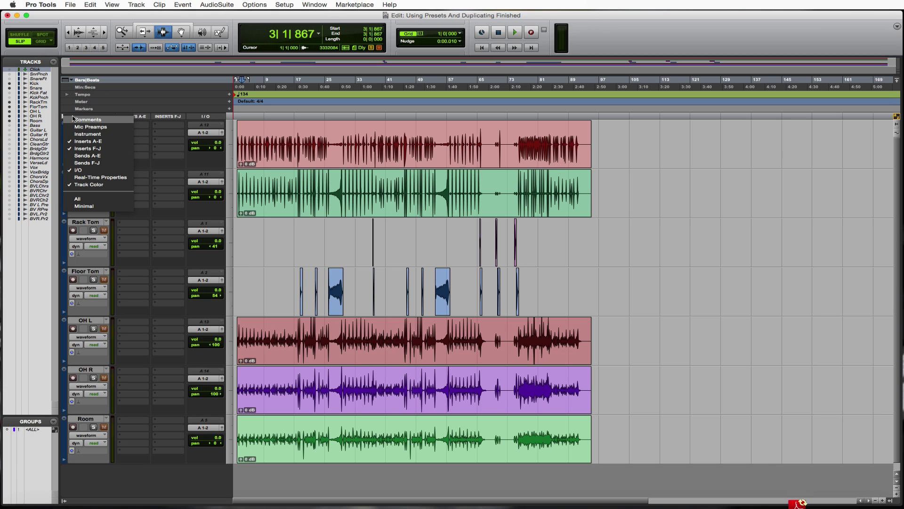
click(91, 142)
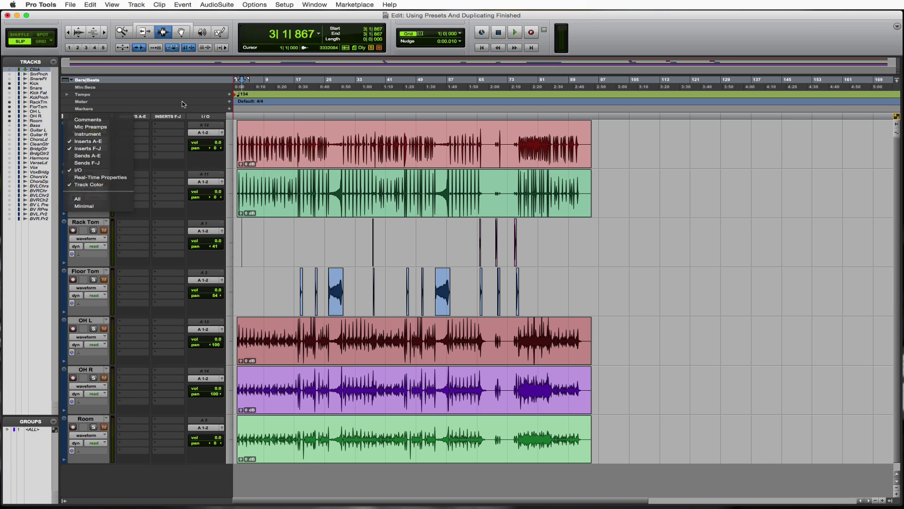
click(120, 126)
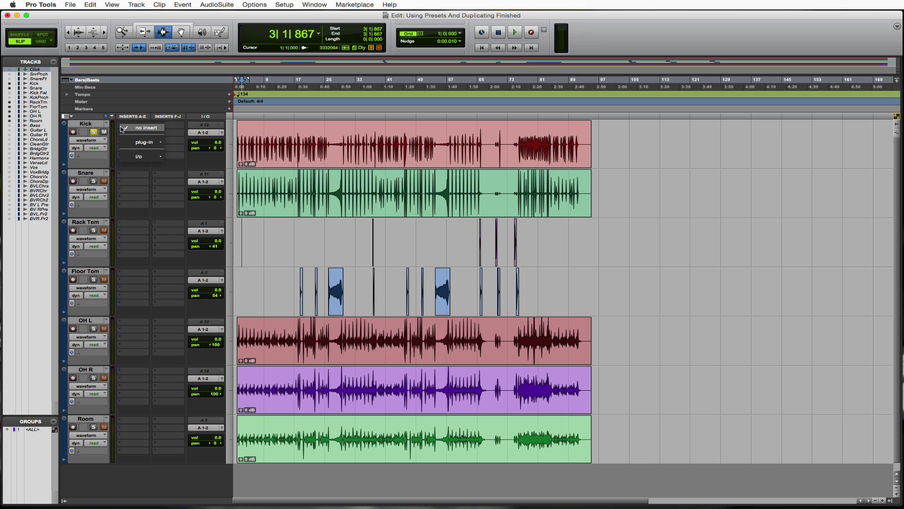
mouse_move(153, 143)
mouse_move(181, 146)
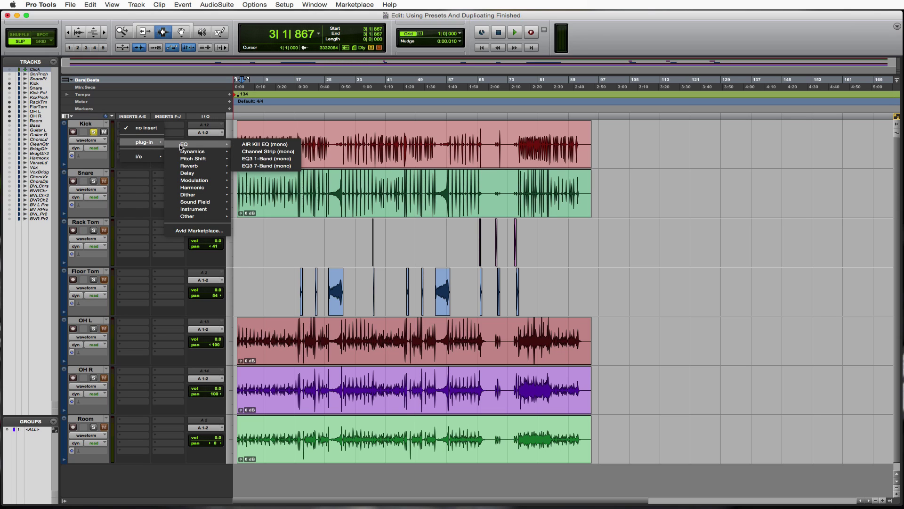
click(283, 166)
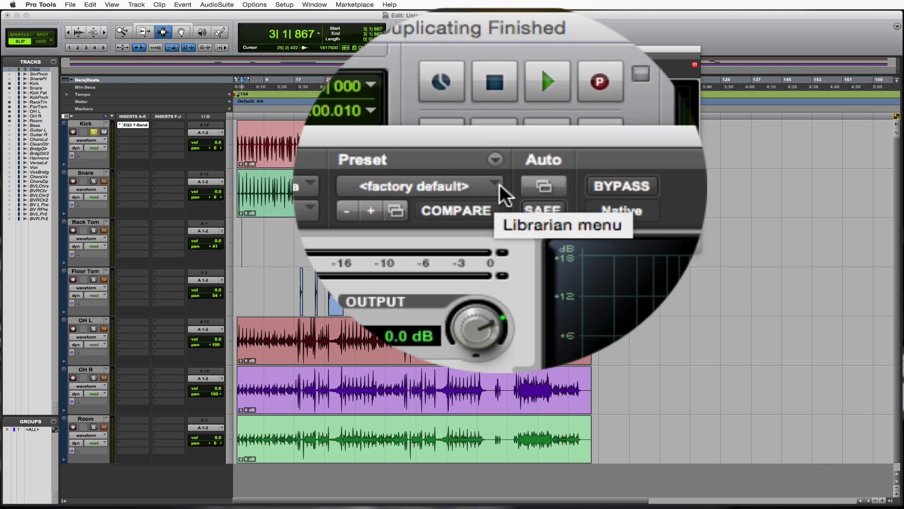
Step: Load the Add Attack preset from the Kick Drum folder into the Kick track's EQ
click(498, 66)
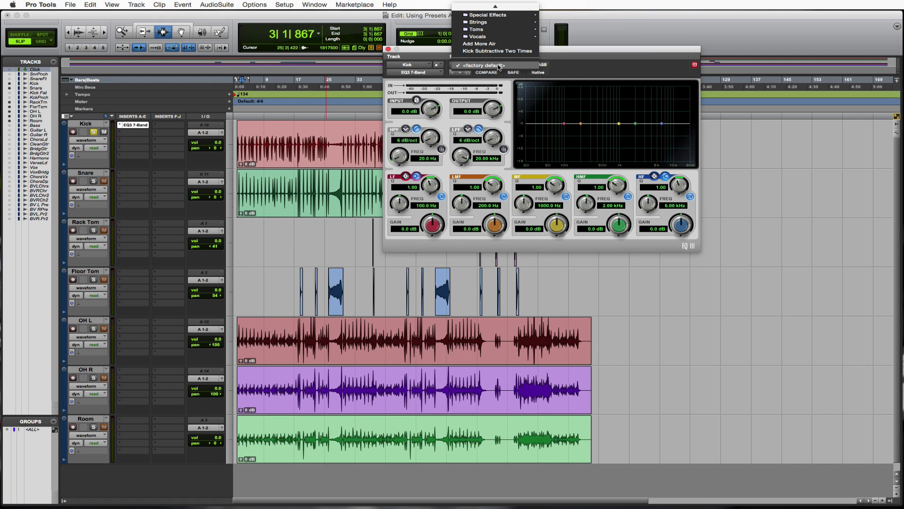
scroll(497, 49, up, 5)
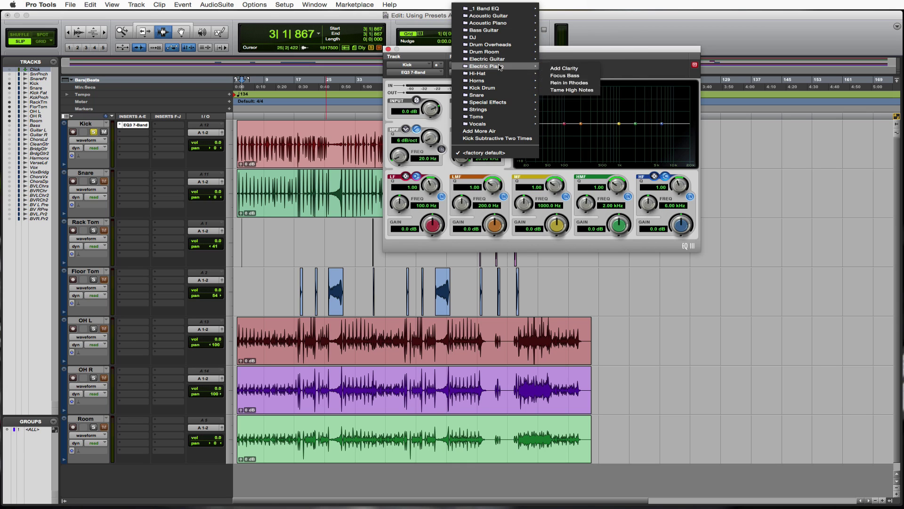
mouse_move(499, 62)
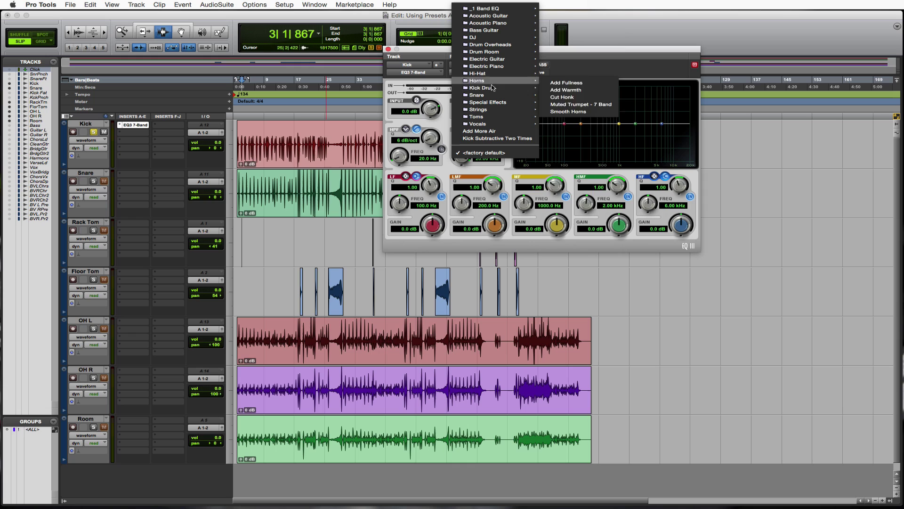
mouse_move(494, 89)
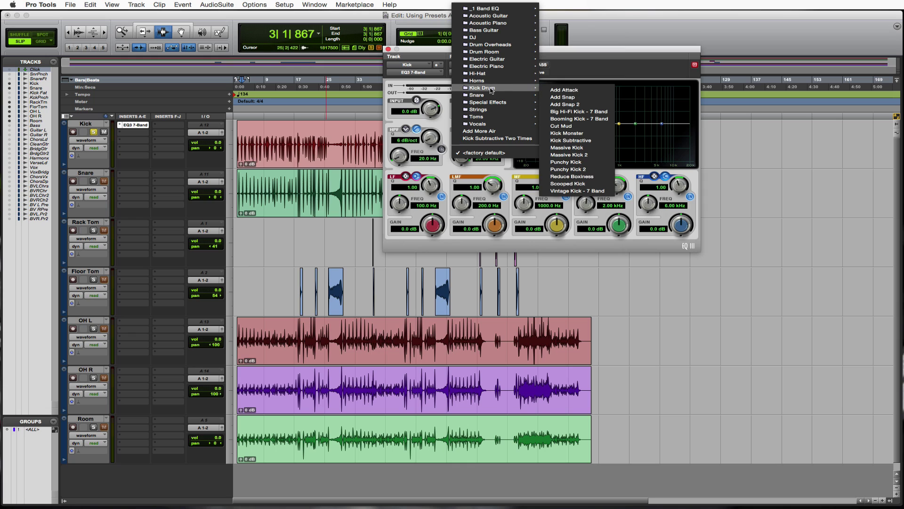
click(561, 90)
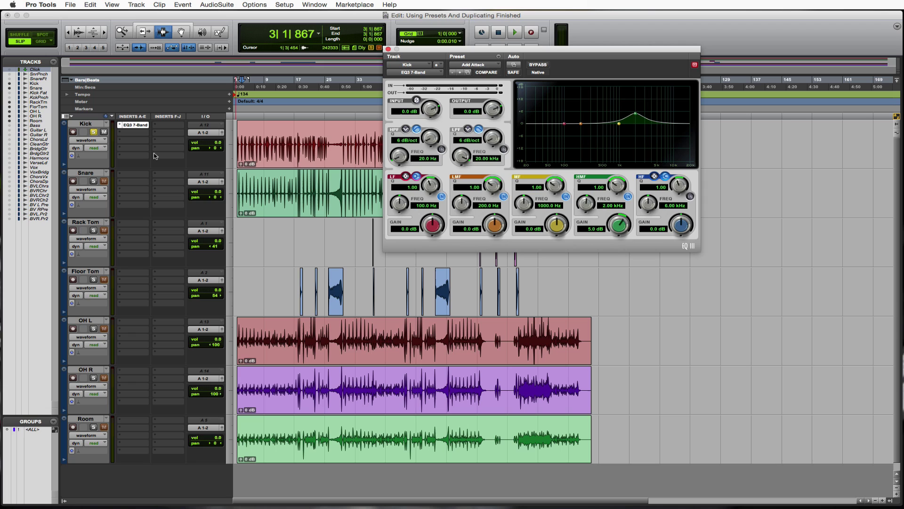
Step: Compare the kick's playback with the EQ active and bypassed, leaving the EQ active
key(space)
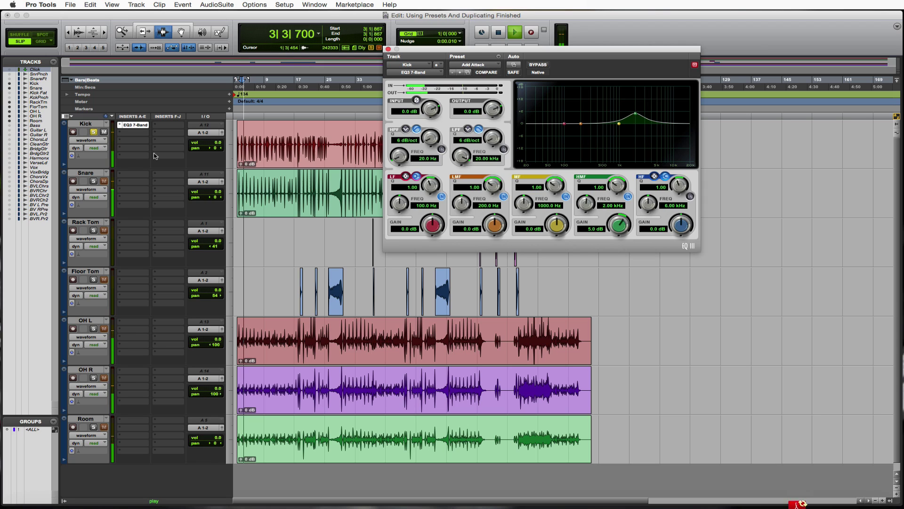
key(space)
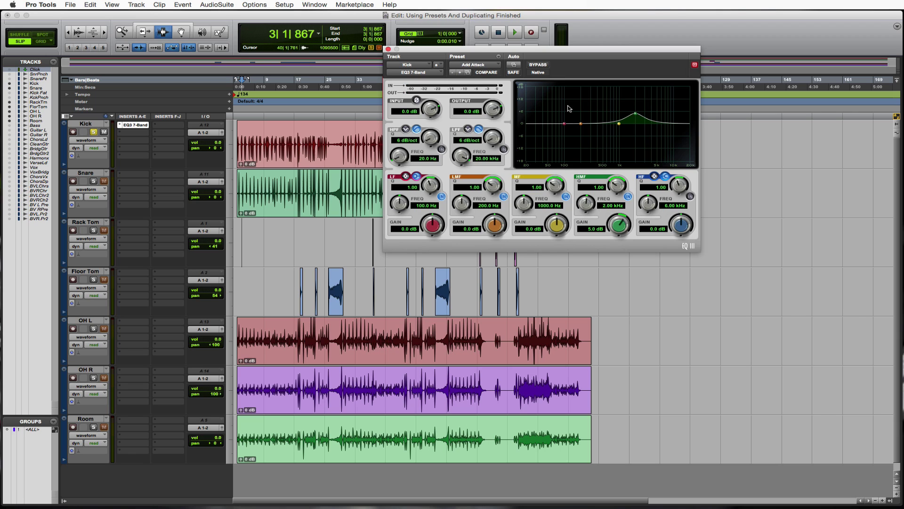
click(539, 66)
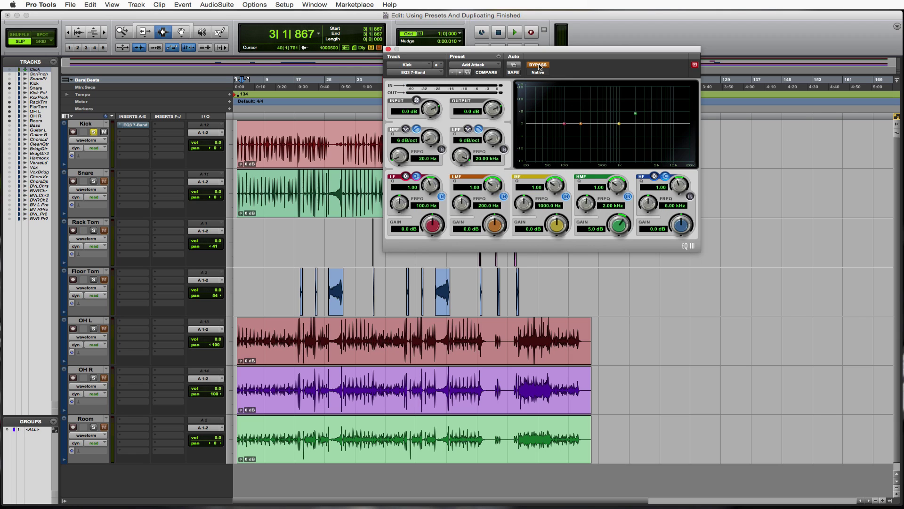
key(space)
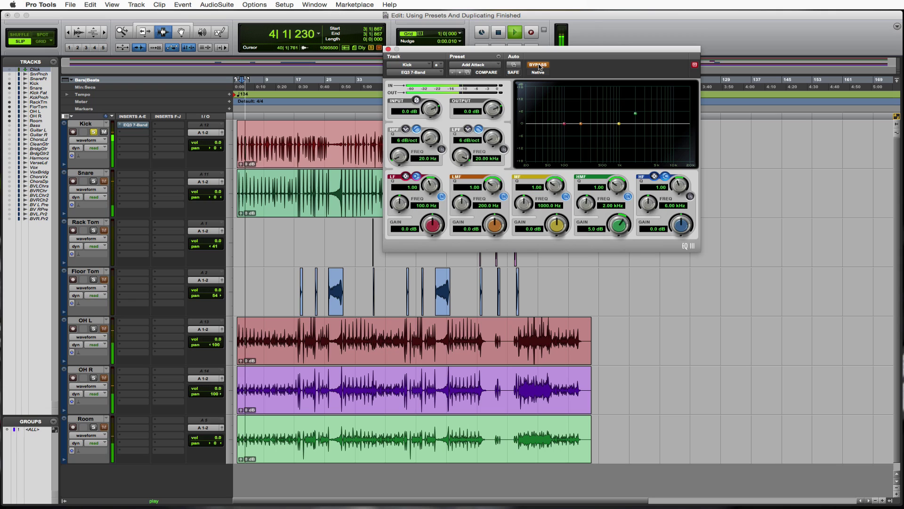
key(space)
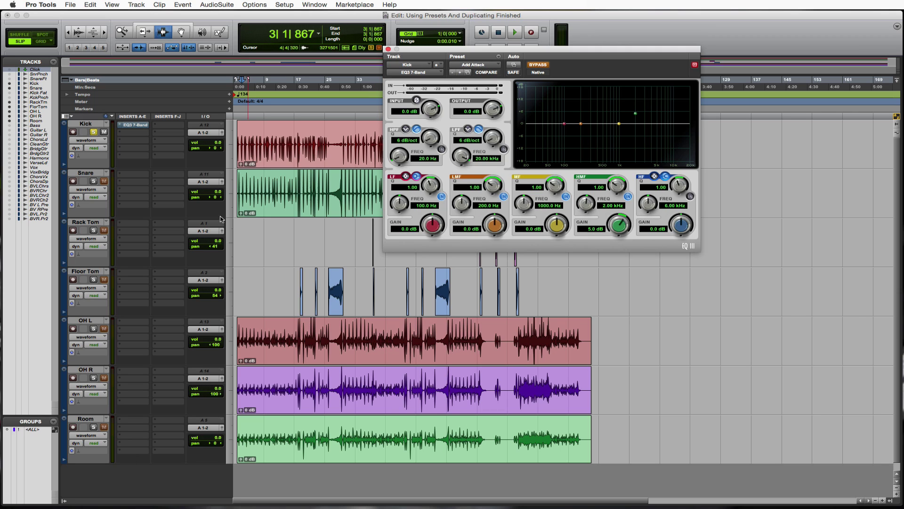
super+click(145, 125)
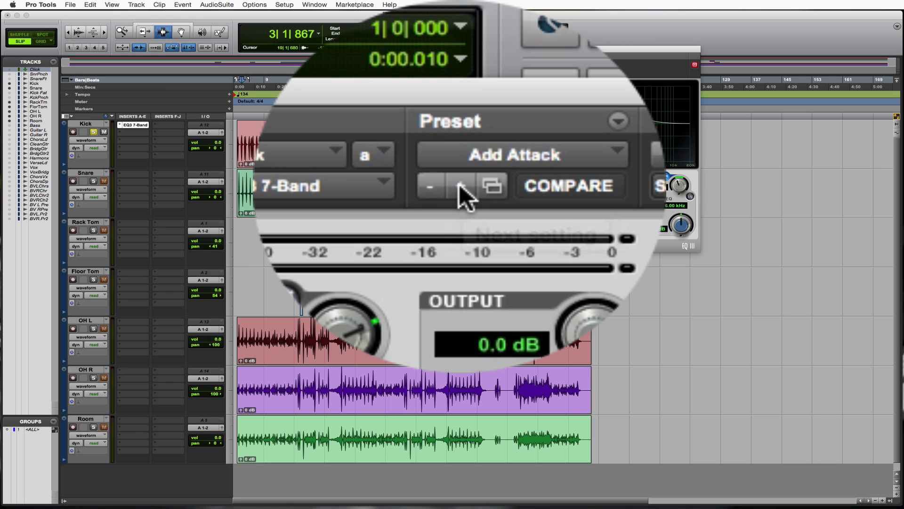
Step: Play the kick while stepping forward through the Kick Drum presets to Massive Kick 2, and stop playback
key(space)
click(459, 185)
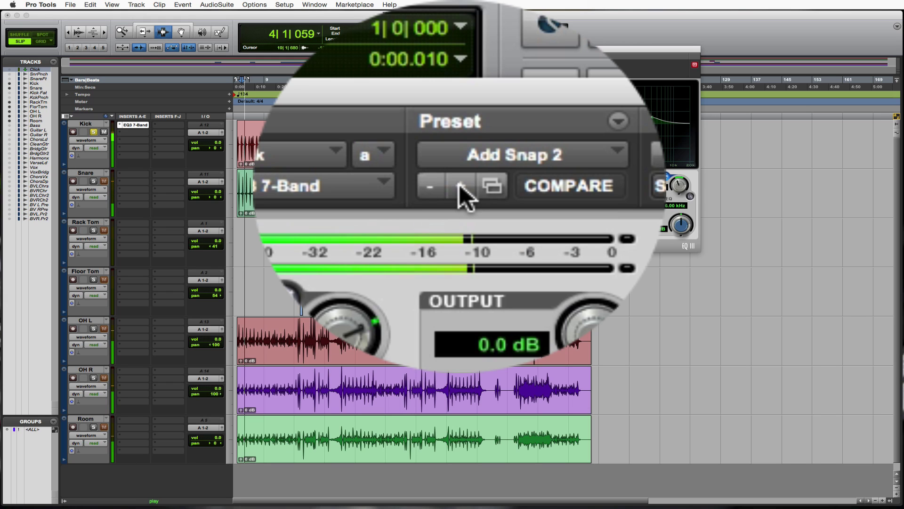
click(459, 184)
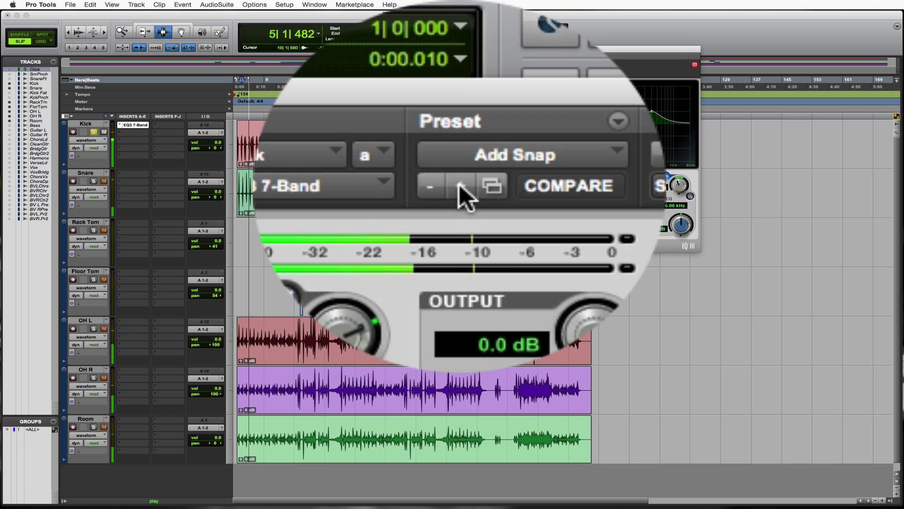
click(459, 185)
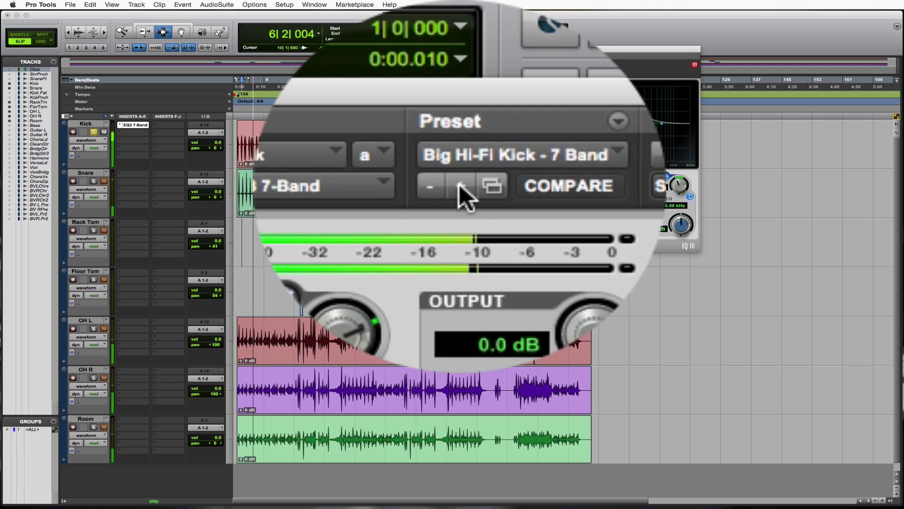
click(459, 185)
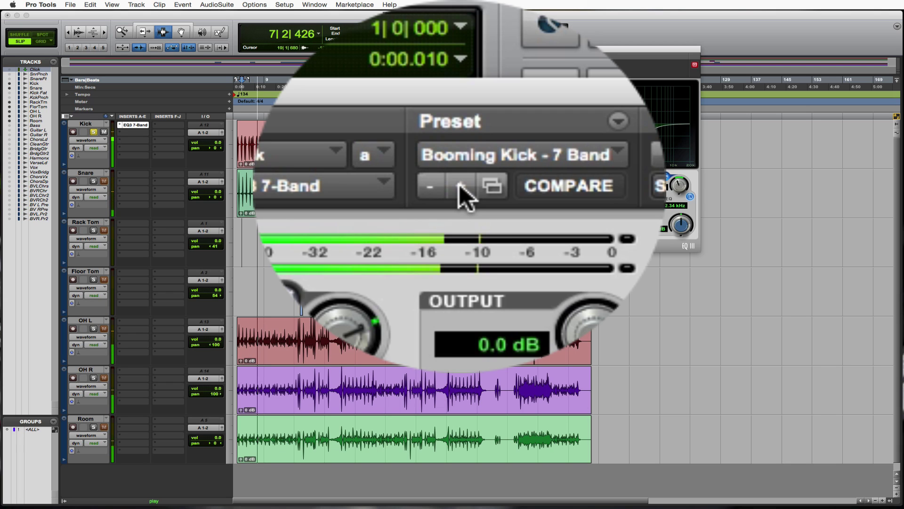
click(459, 185)
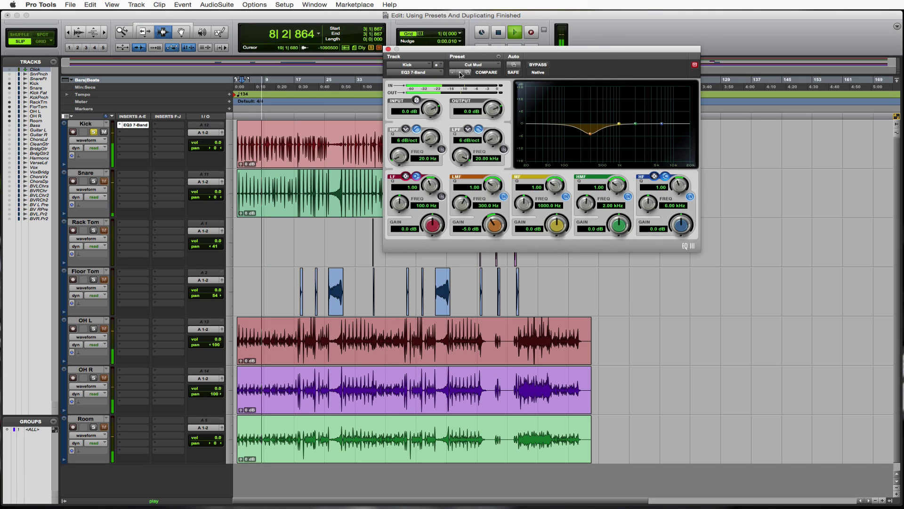
click(459, 185)
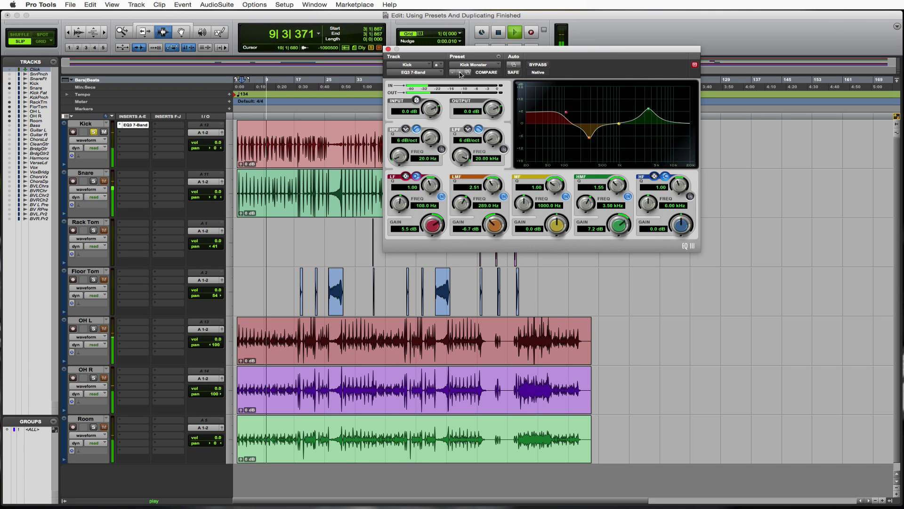
click(460, 73)
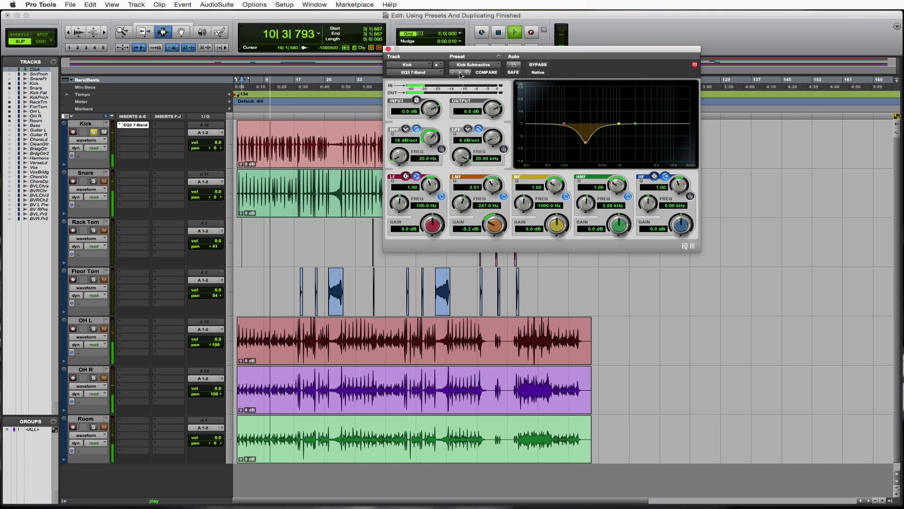
click(460, 73)
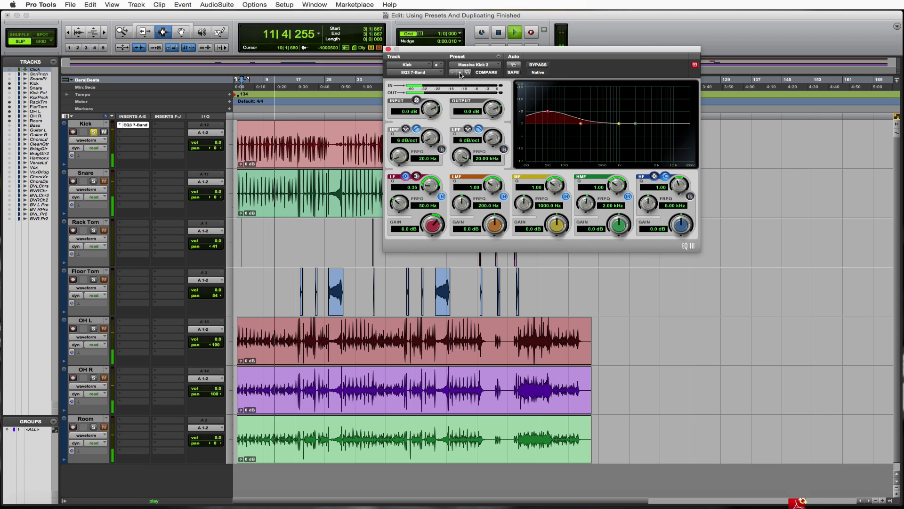
key(space)
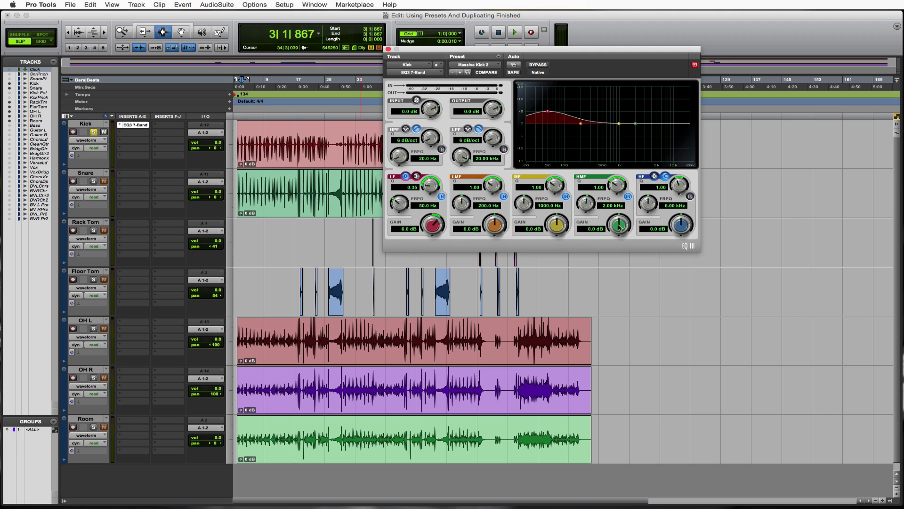
Step: Raise the EQ's HMF gain to 4.3 dB, save the settings as preset "Massive Kick 3 EQ Hi", and check it in the preset list
drag(619, 228, 622, 216)
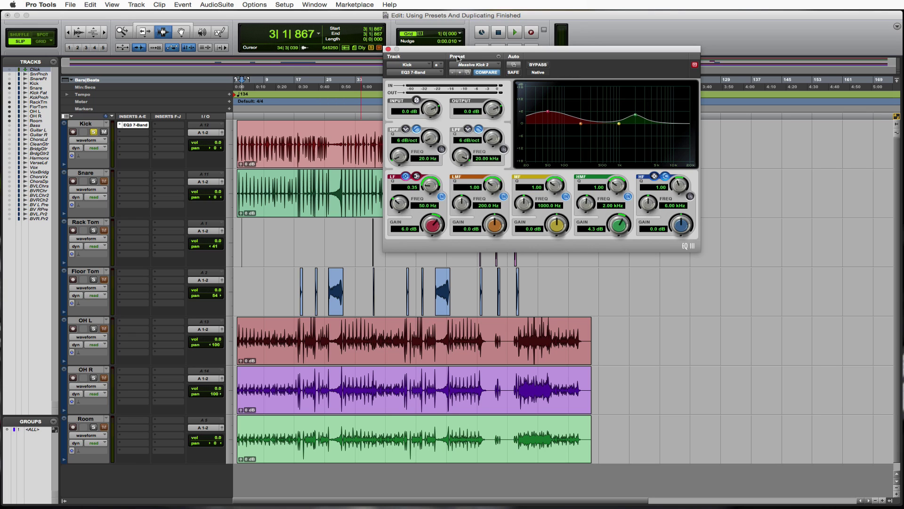
click(499, 57)
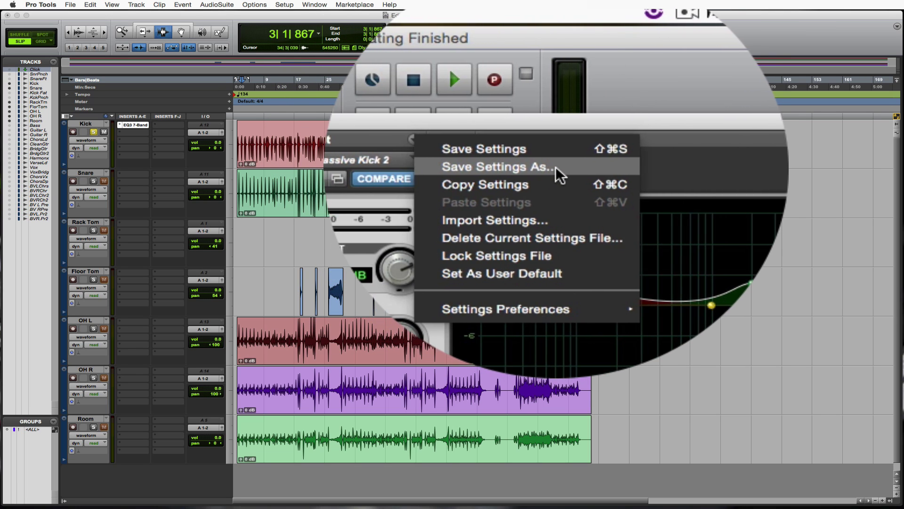
click(559, 168)
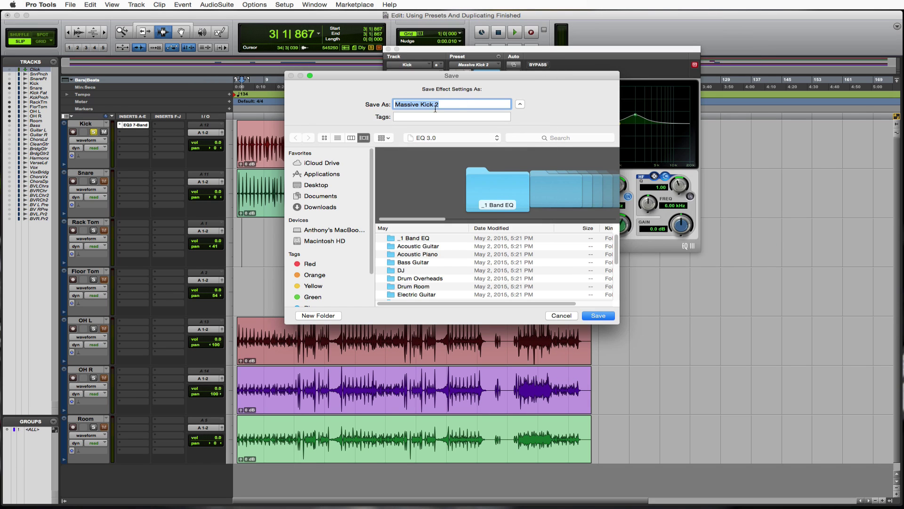
click(461, 104)
text(3 EQ Hi)
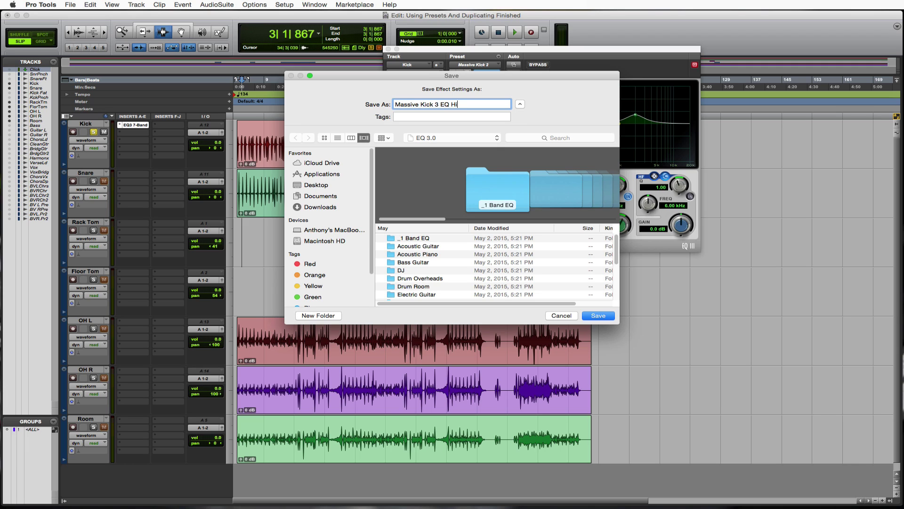
click(597, 315)
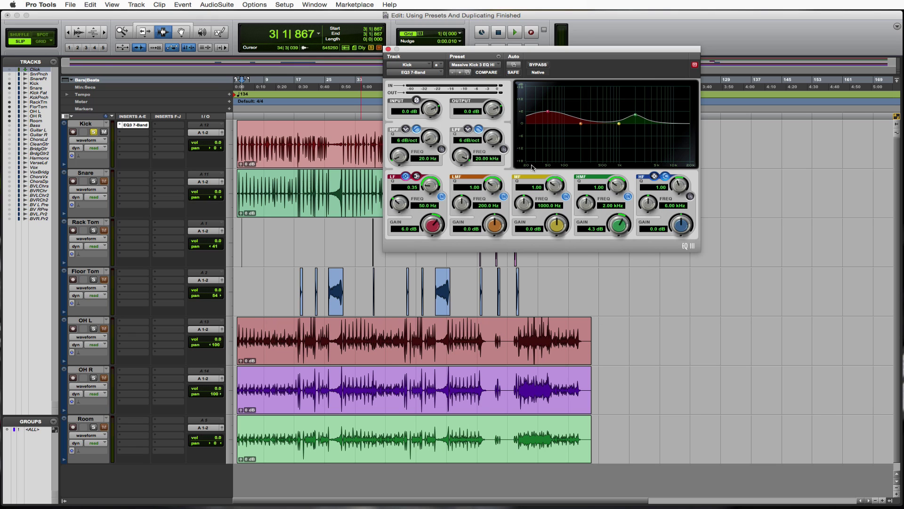
click(488, 67)
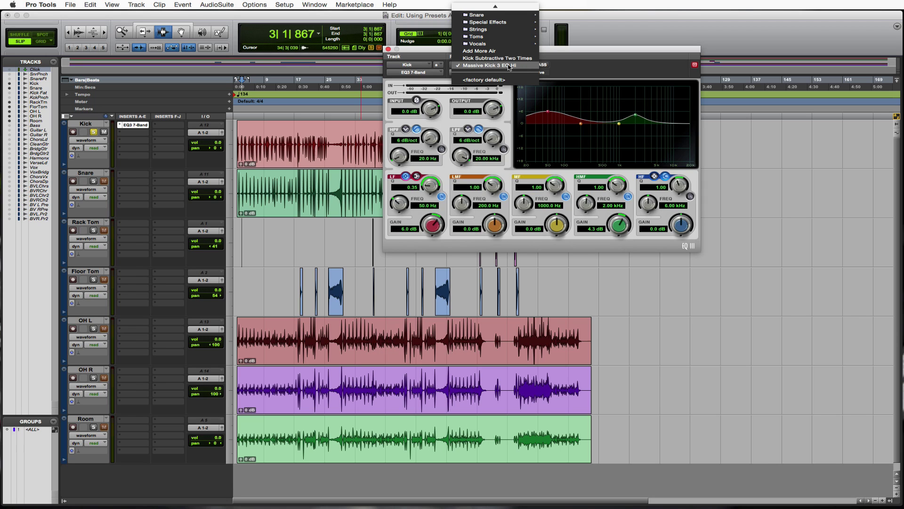
click(589, 64)
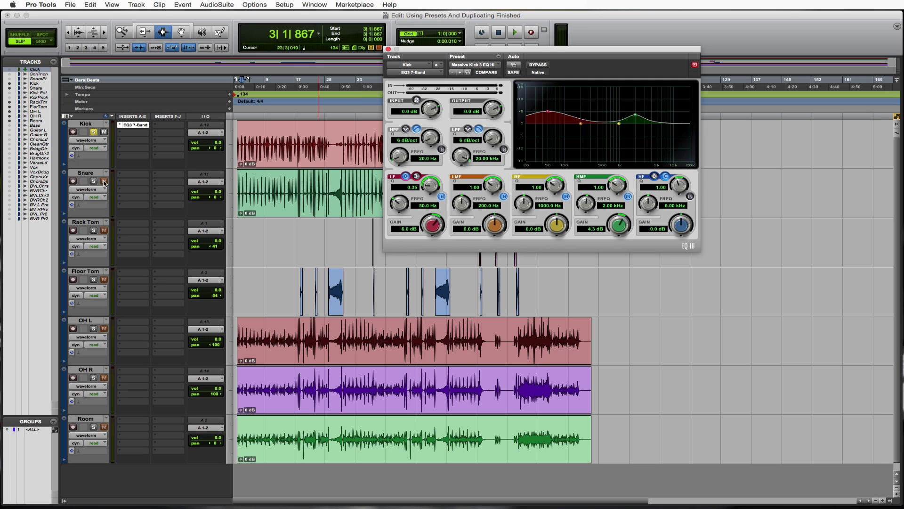
Step: Insert a mono EQ3 7-Band on the Snare track and load the preset "Massive Kick 3 EQ Hi"
click(122, 175)
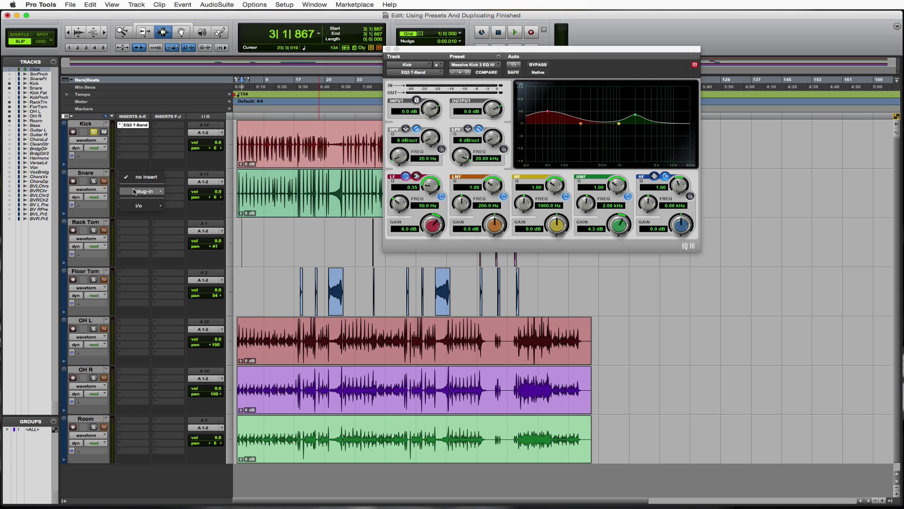
mouse_move(143, 191)
mouse_move(179, 194)
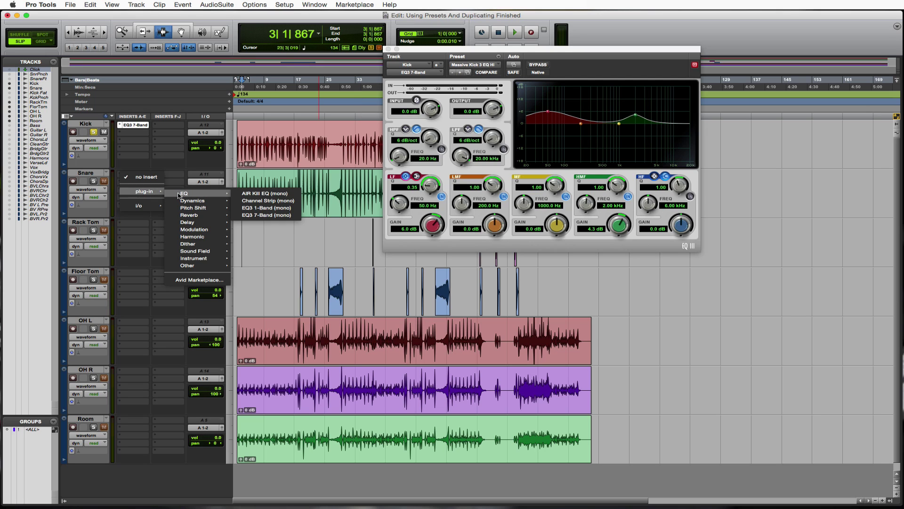
click(274, 216)
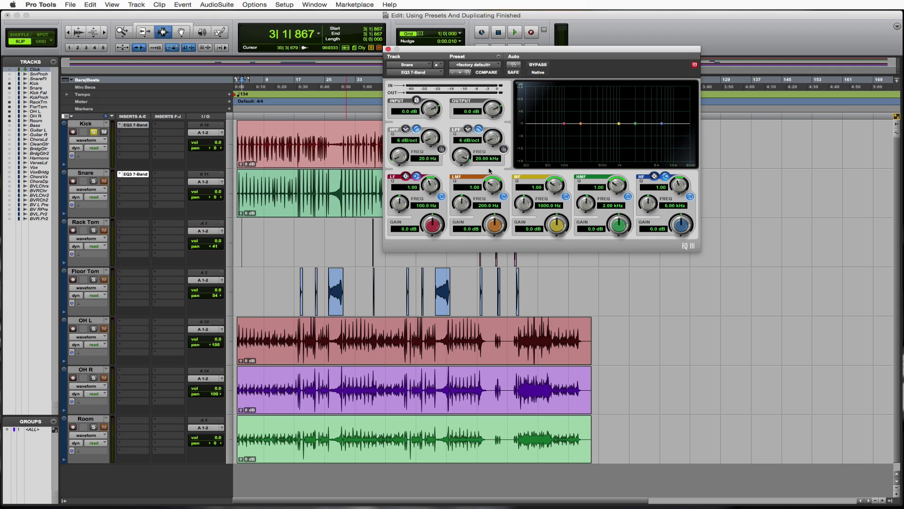
click(498, 65)
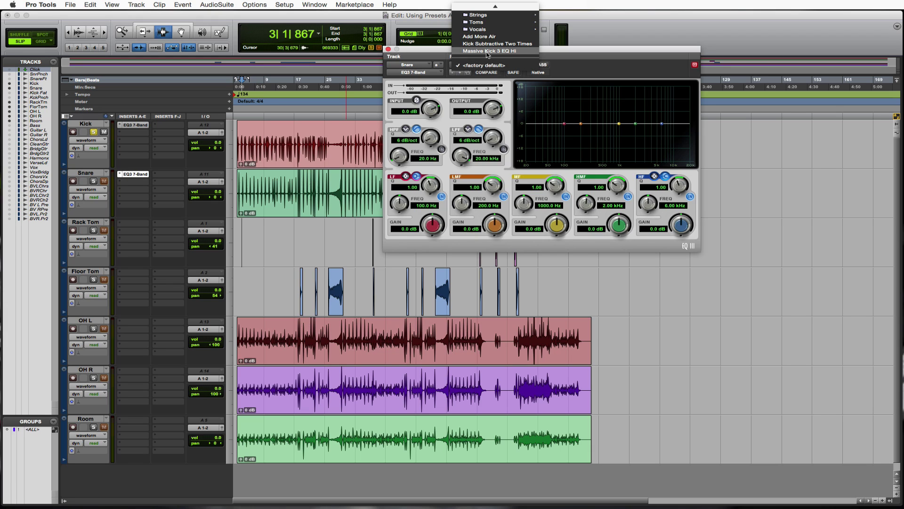
click(487, 51)
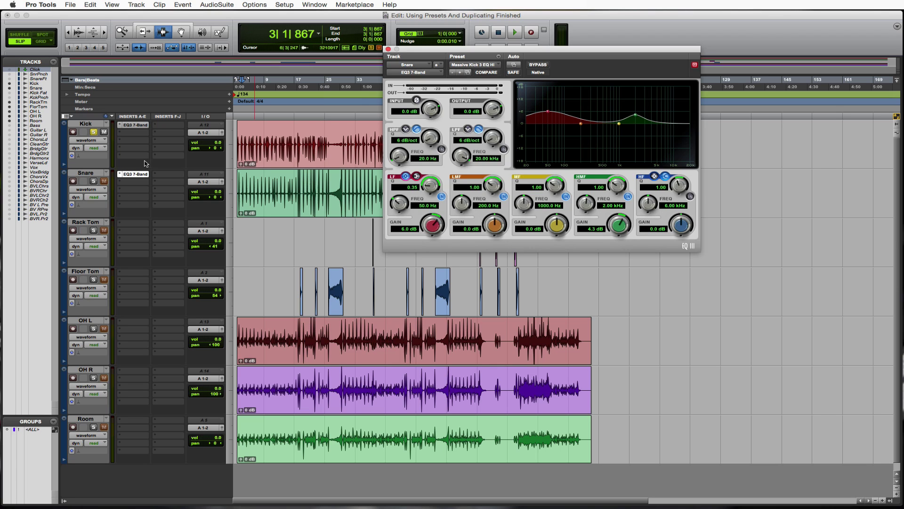
Step: Compare the EQ settings on the Kick and Snare tracks, ending with the Kick track's EQ open
click(138, 126)
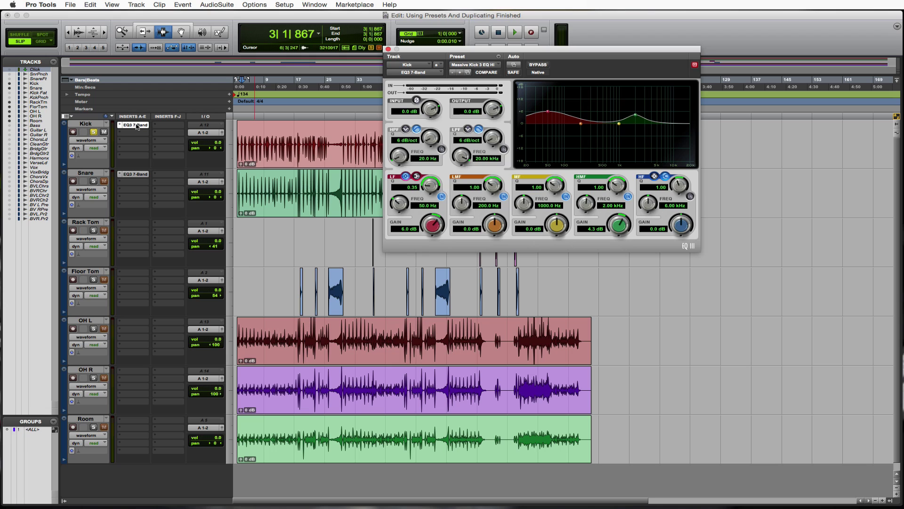
click(89, 125)
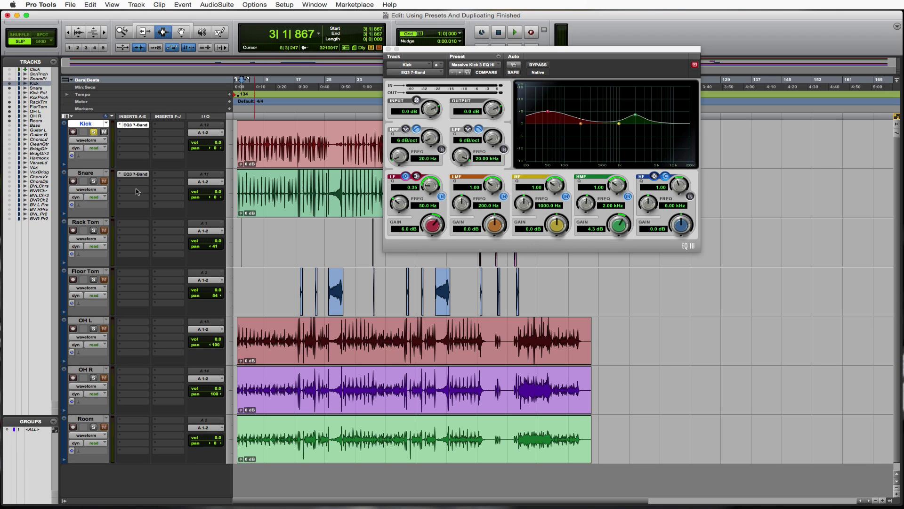
click(140, 174)
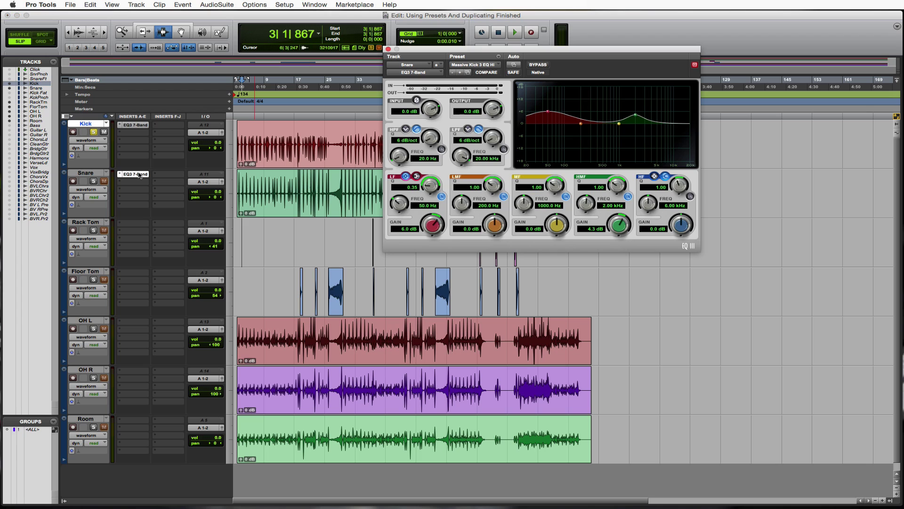
click(138, 125)
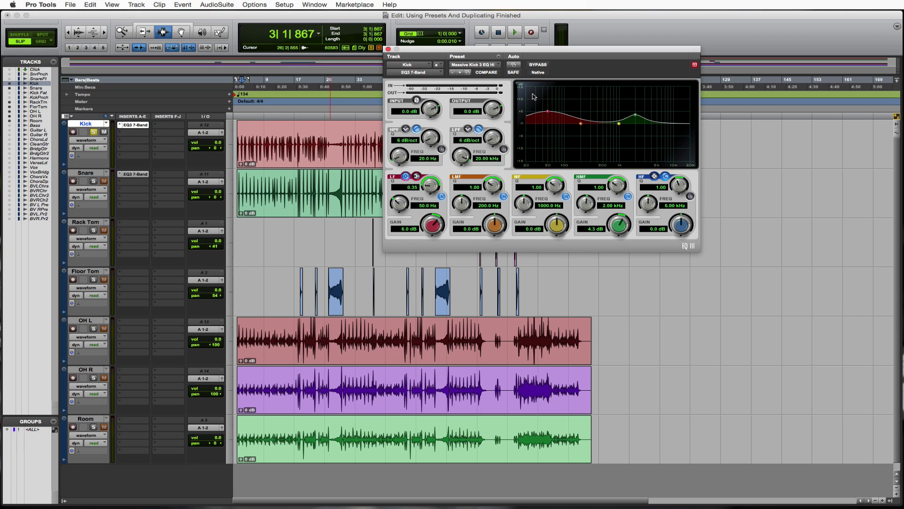
Step: Lower the Kick EQ's HMF gain to -18.0 dB, copy its plug-in settings, and close the EQ window
click(500, 57)
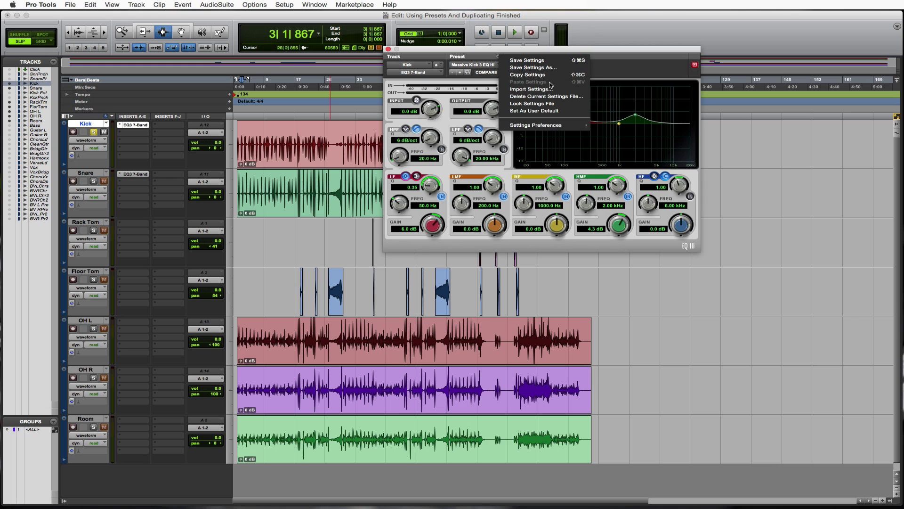
key(Escape)
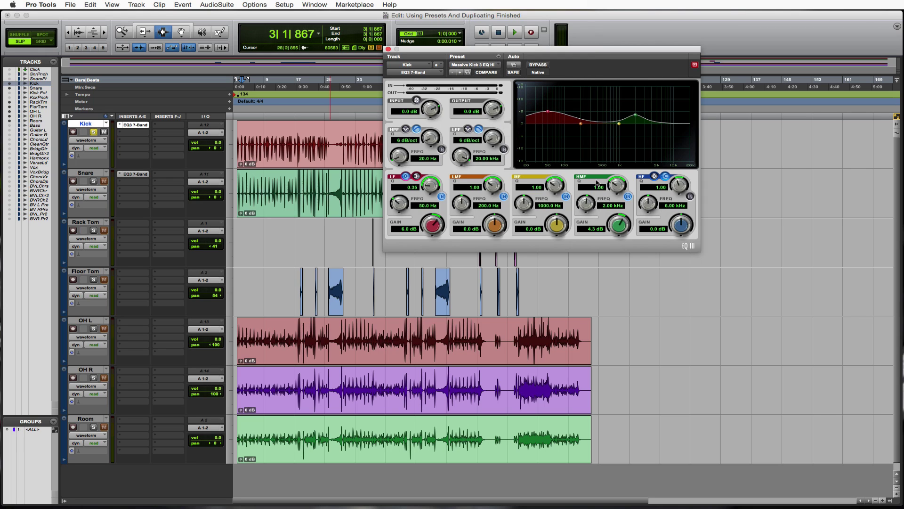
drag(623, 226, 608, 225)
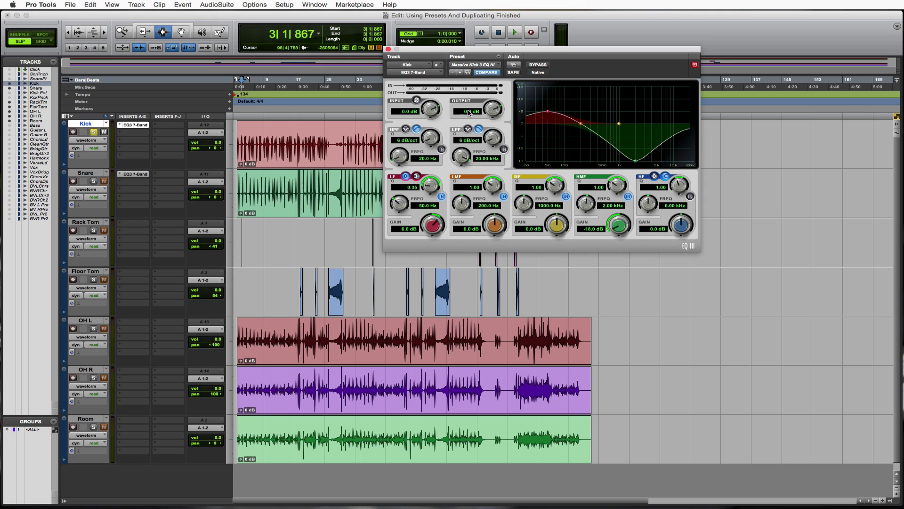
click(499, 57)
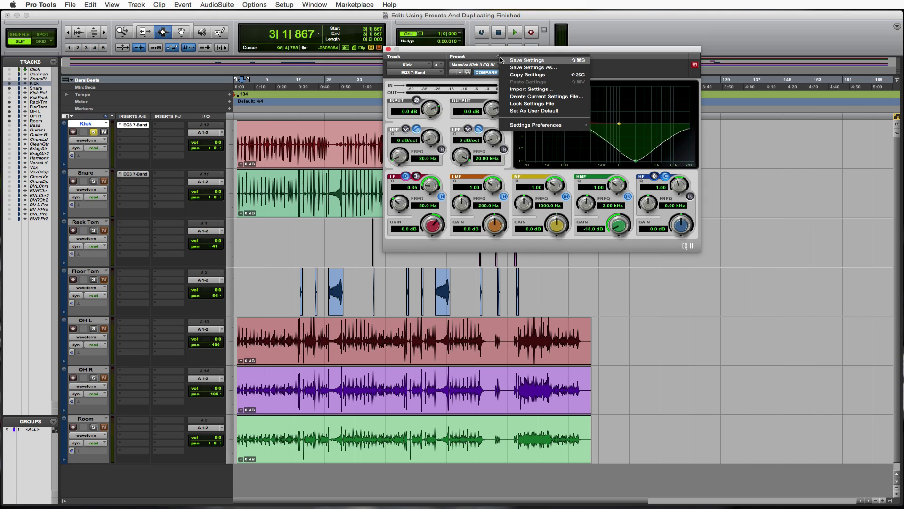
click(530, 76)
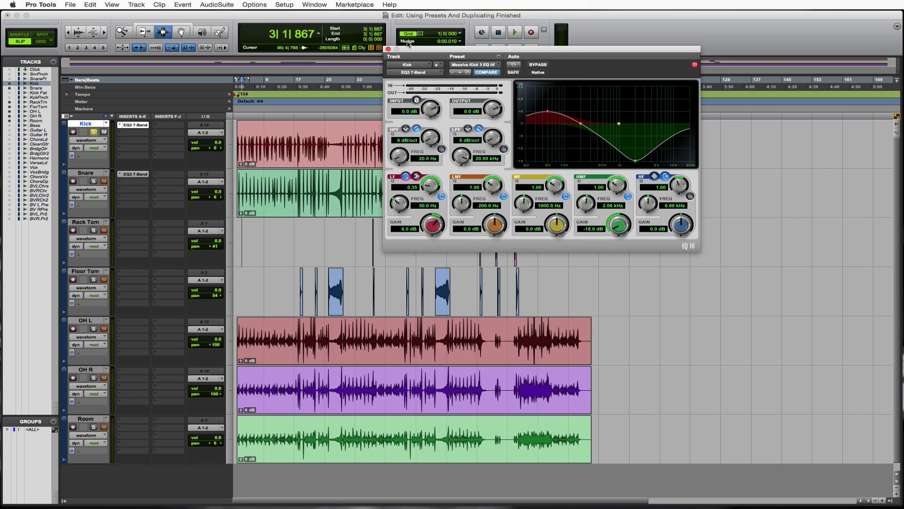
click(388, 48)
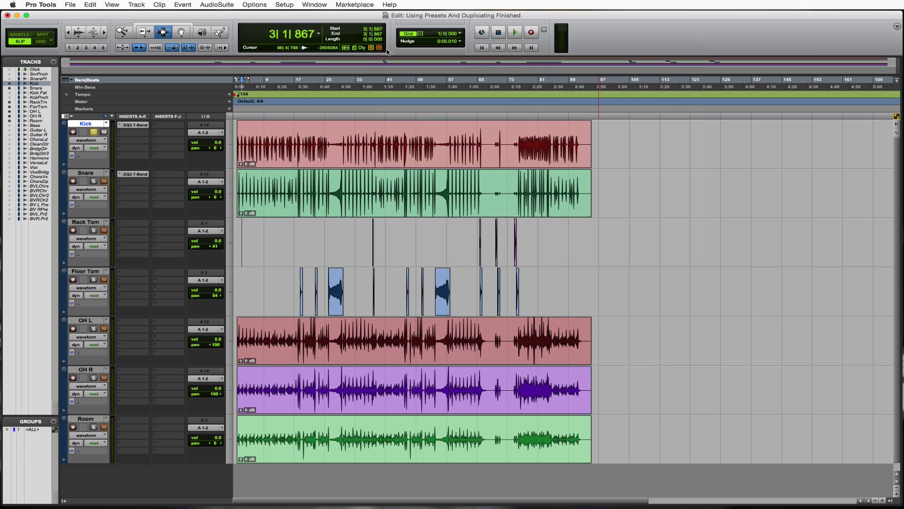
Step: Paste the copied settings into the Snare track's EQ and close its window
click(136, 174)
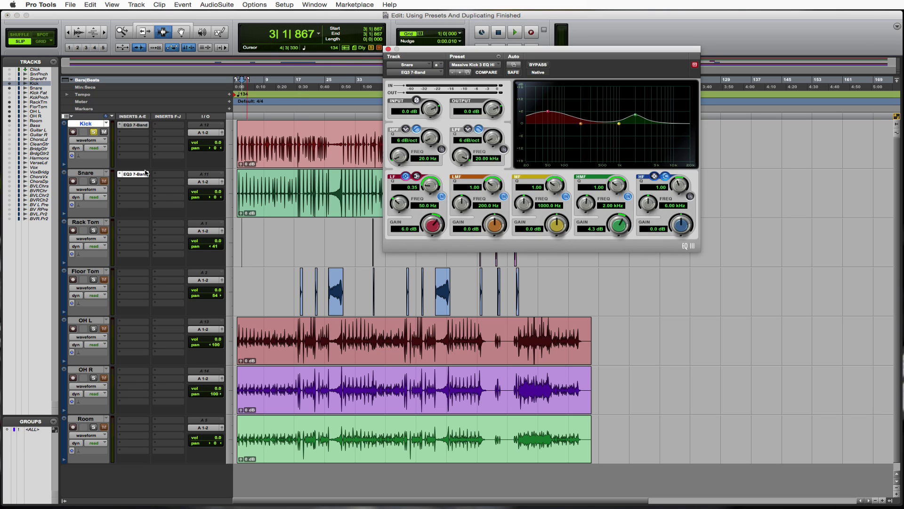
click(499, 57)
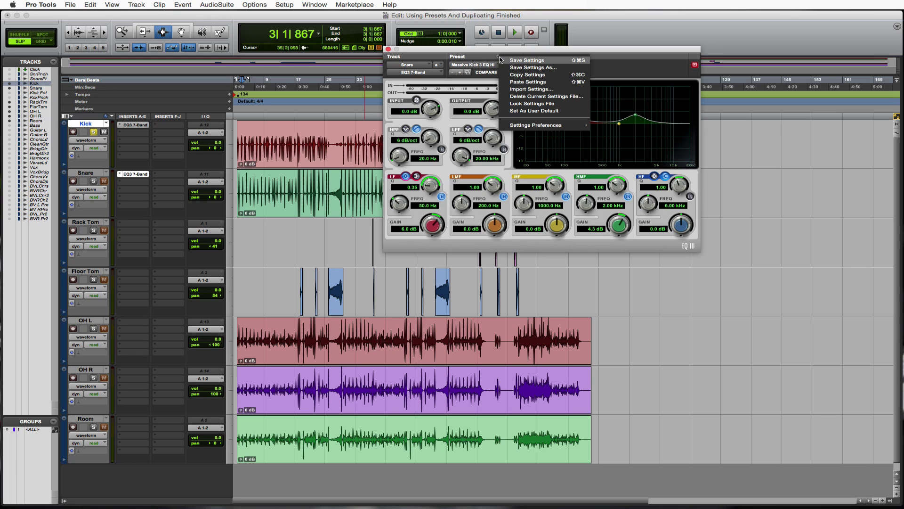
click(548, 83)
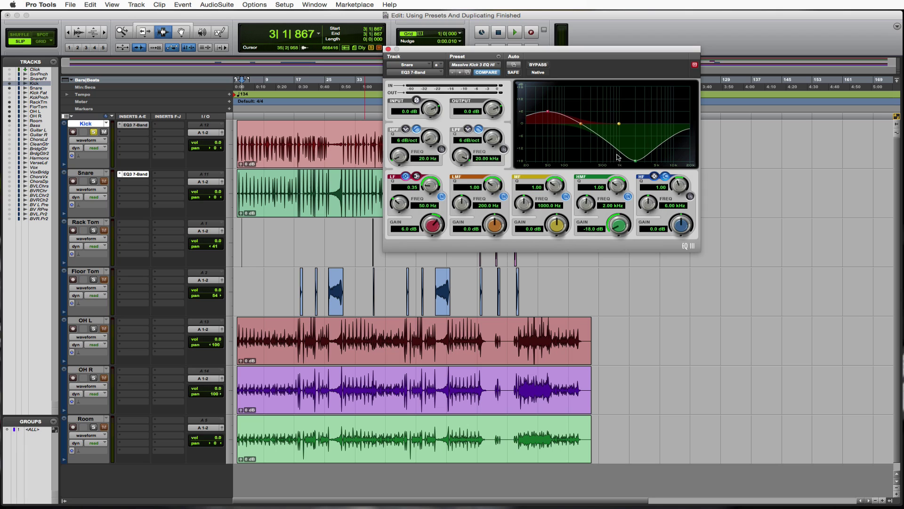
click(388, 49)
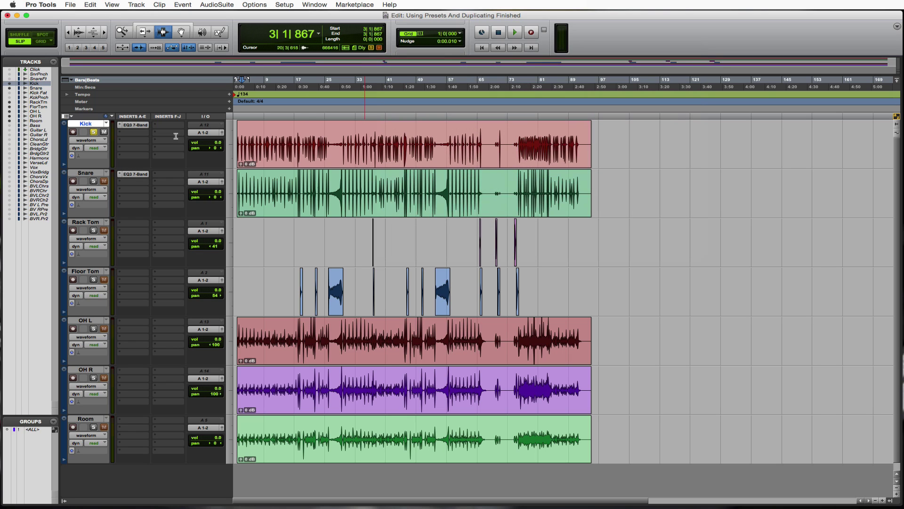
Step: Duplicate the Snare track's EQ3 7-Band insert onto the Rack Tom, Floor Tom and OH L tracks
click(140, 174)
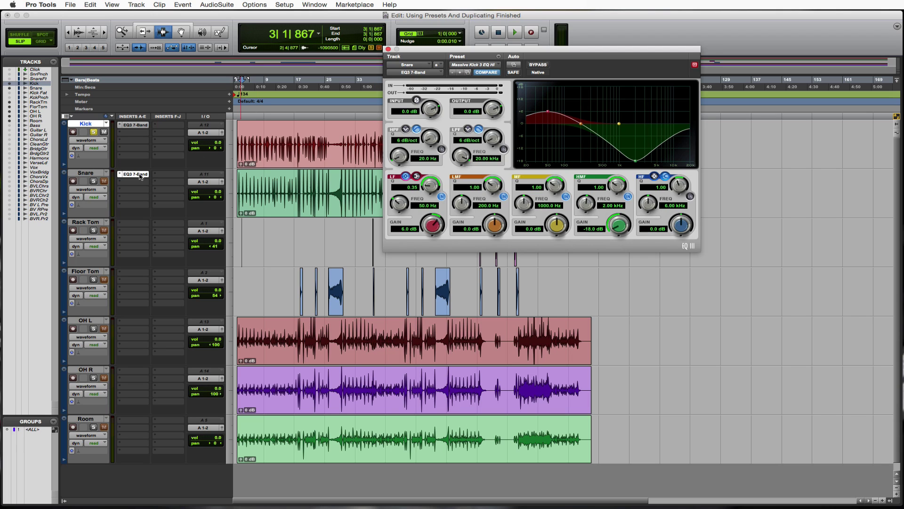
drag(140, 177, 138, 323)
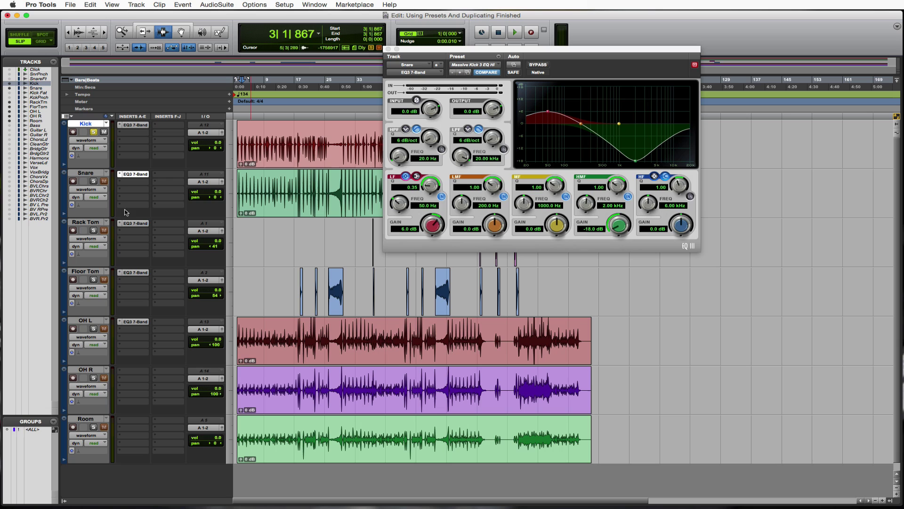
Step: Switch the Snare track's EQ between inactive and active several times, leaving it inactive
ctrl+super+click(137, 175)
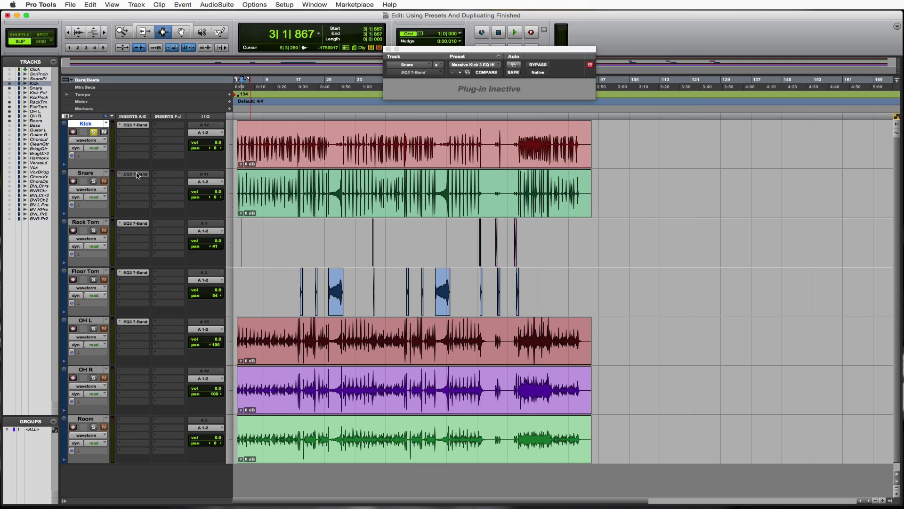
ctrl+super+click(138, 175)
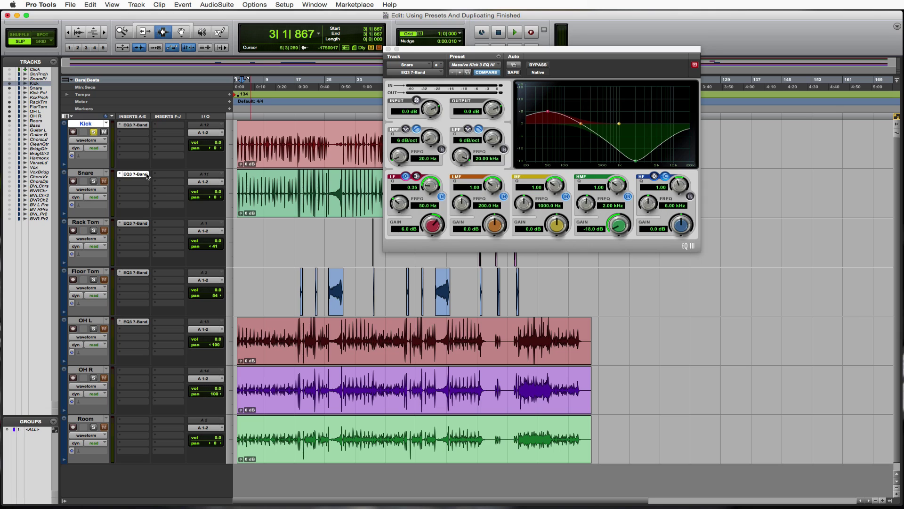
ctrl+super+click(144, 175)
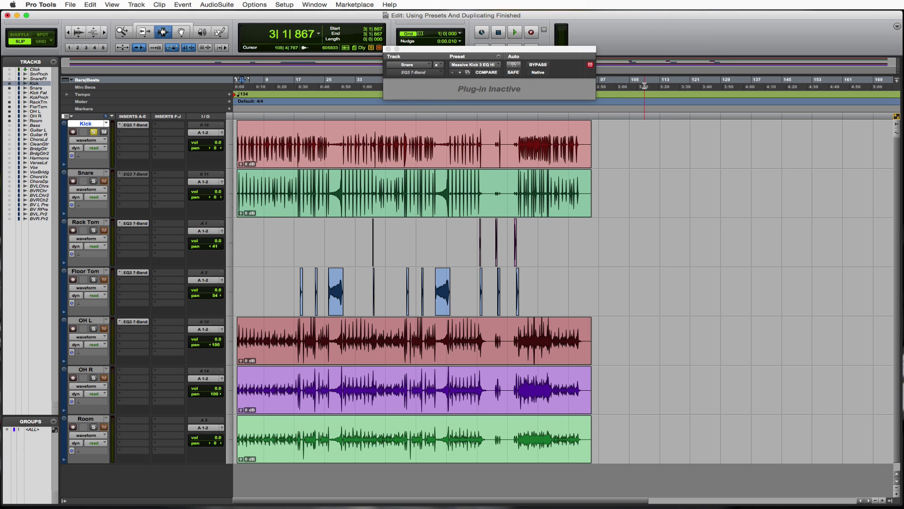
ctrl+super+click(143, 174)
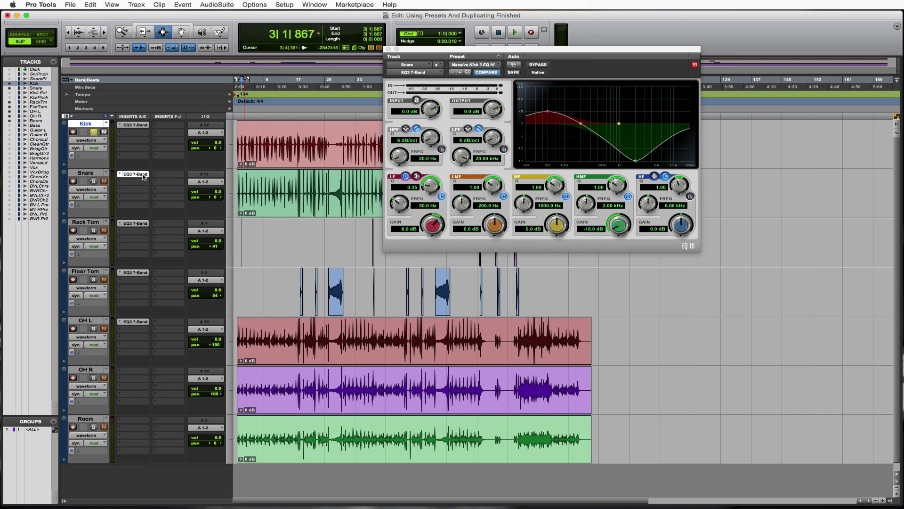
ctrl+super+click(144, 174)
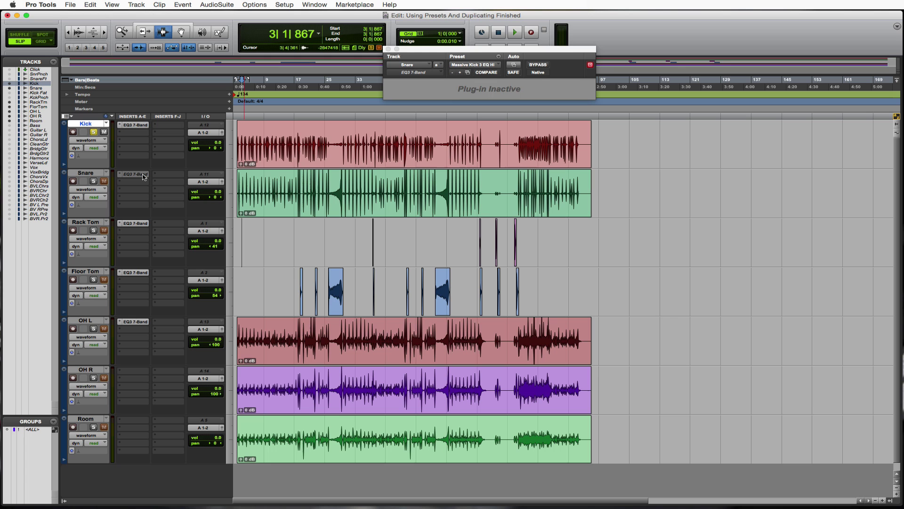